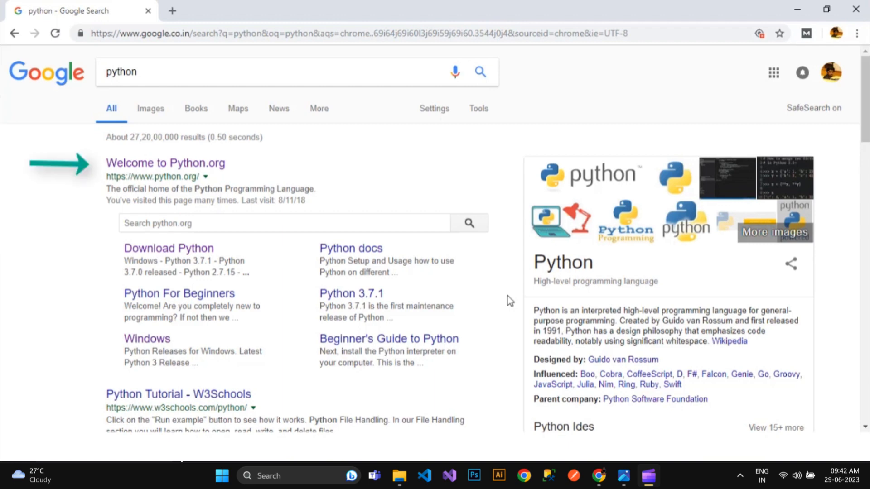
# Open the official Python website from the search results and go to its Windows downloads page
pyautogui.click(185, 165)
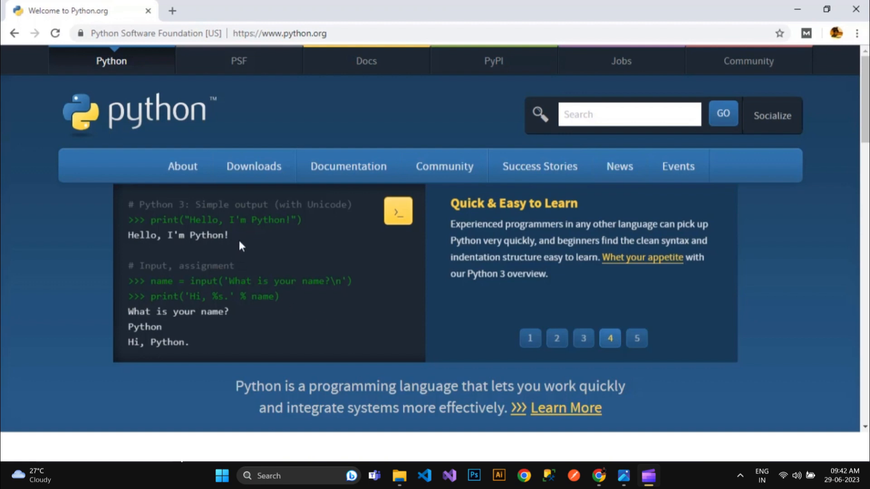
pyautogui.moveTo(244, 181)
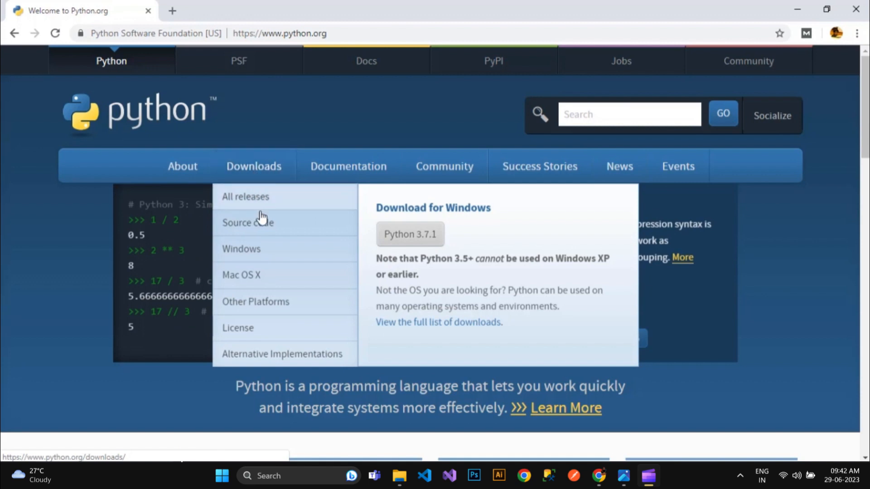
pyautogui.click(260, 250)
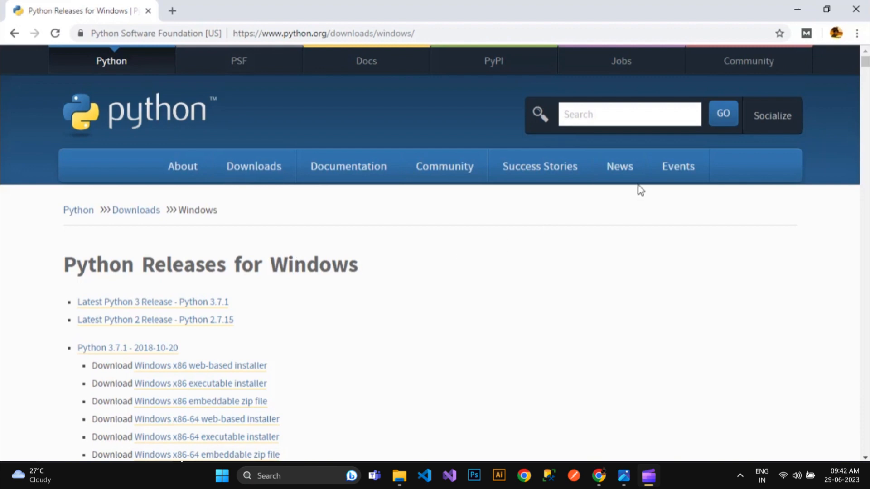
# Download the Python 3.7.1 Windows x86-64 executable installer to the Downloads folder and launch it
pyautogui.moveTo(705, 179)
pyautogui.moveTo(866, 64); pyautogui.dragTo(865, 301)
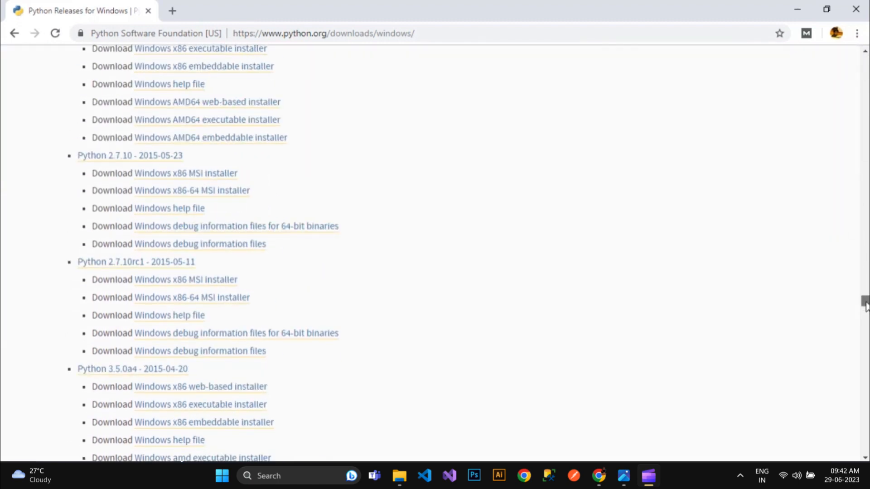
pyautogui.moveTo(866, 304); pyautogui.dragTo(865, 439)
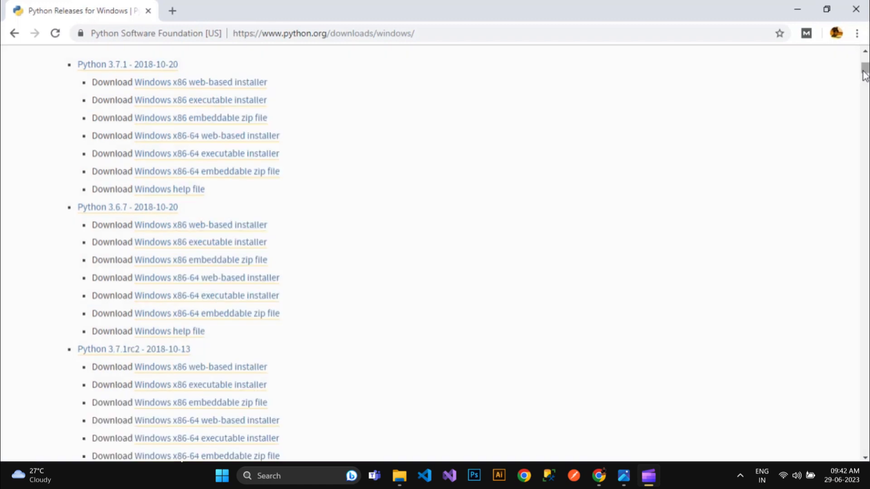
pyautogui.moveTo(867, 71); pyautogui.dragTo(866, 60)
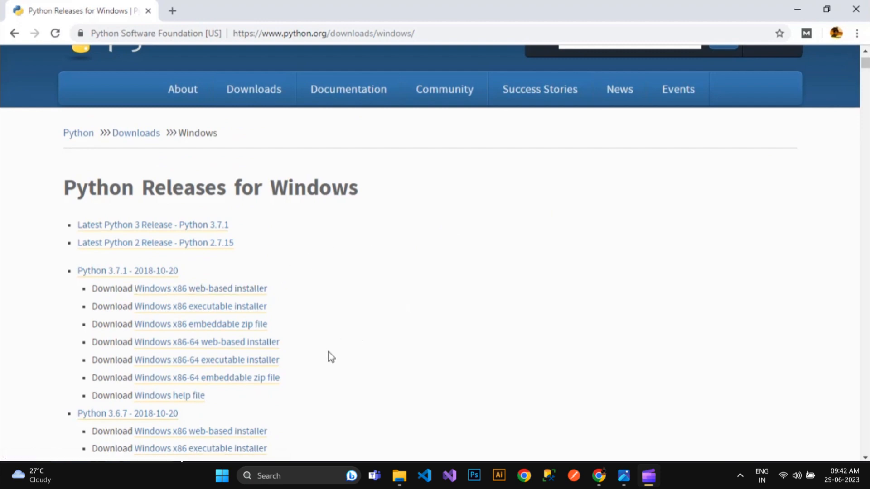
pyautogui.click(269, 365)
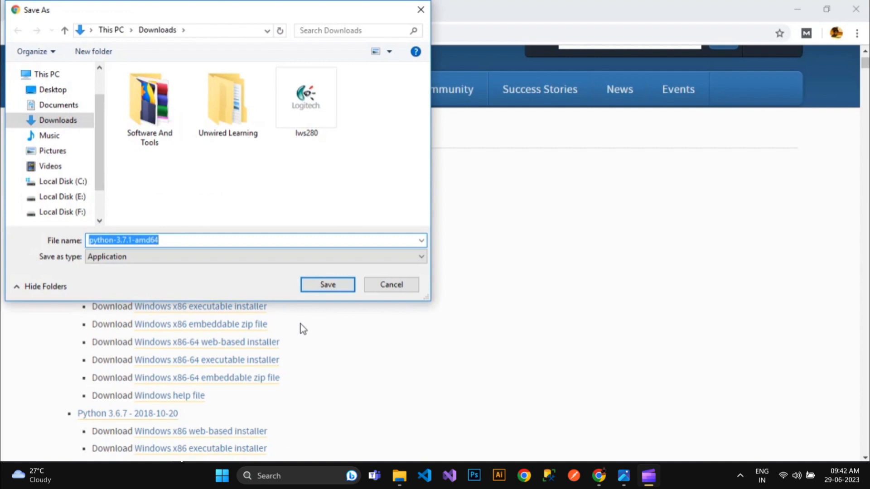
pyautogui.click(324, 289)
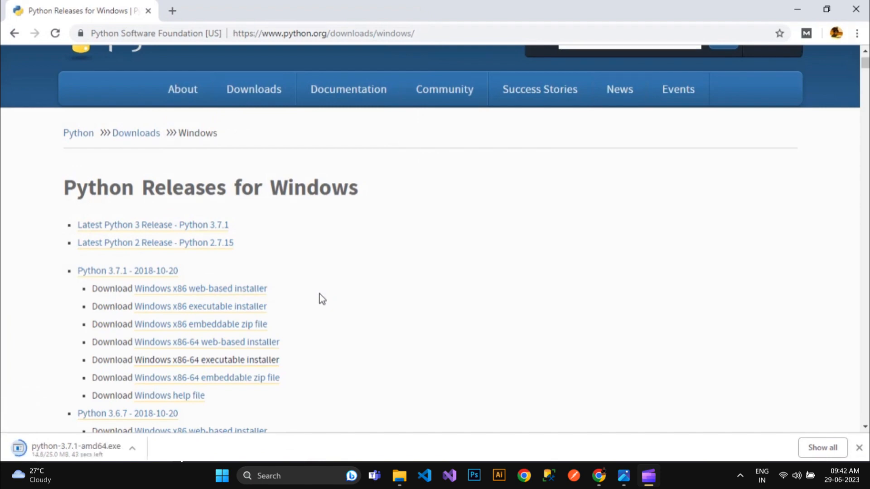
pyautogui.scroll(-1, 322, 299)
pyautogui.click(70, 451)
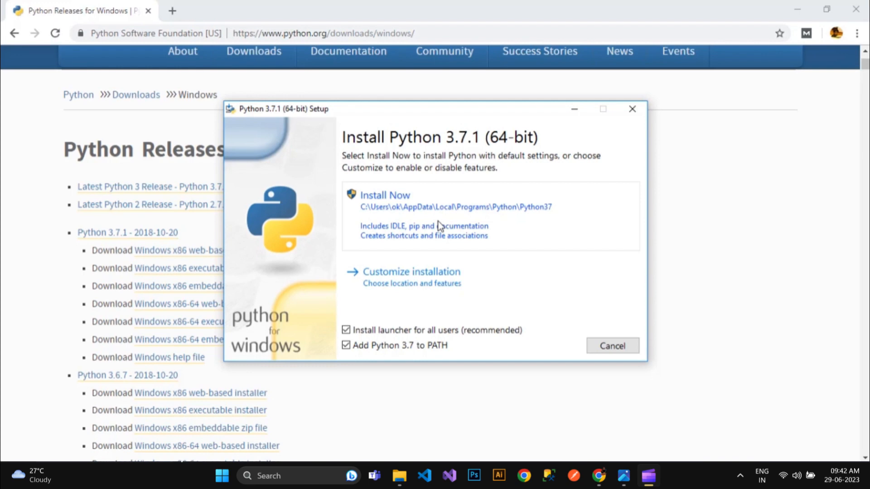
# Switch to File Explorer and create a folder named Python on Local Disk (C:)
pyautogui.click(136, 476)
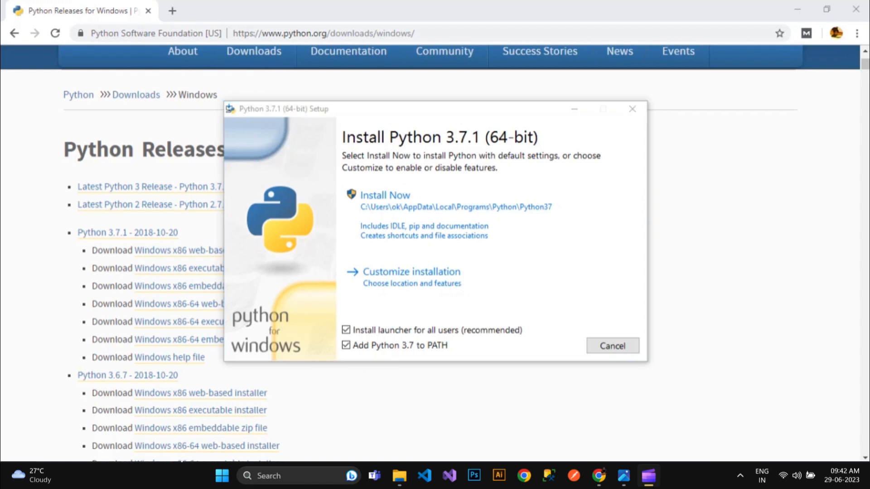
pyautogui.click(72, 213)
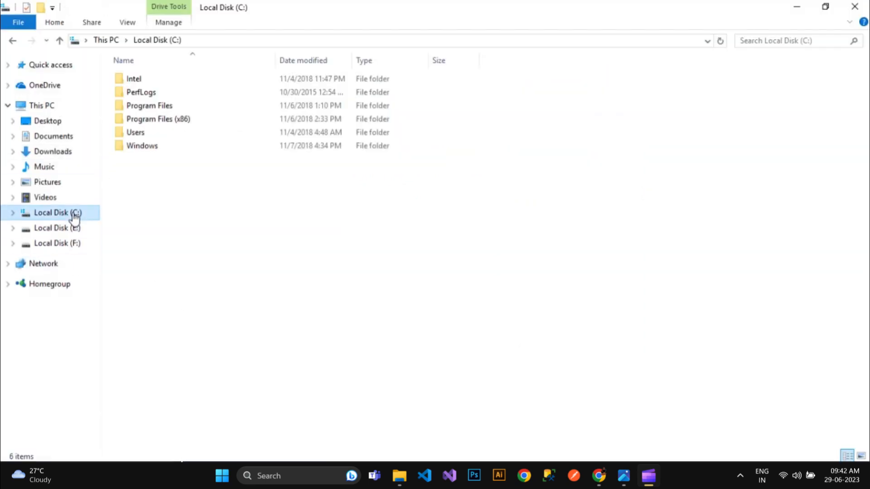
pyautogui.rightClick(374, 265)
pyautogui.click(525, 395)
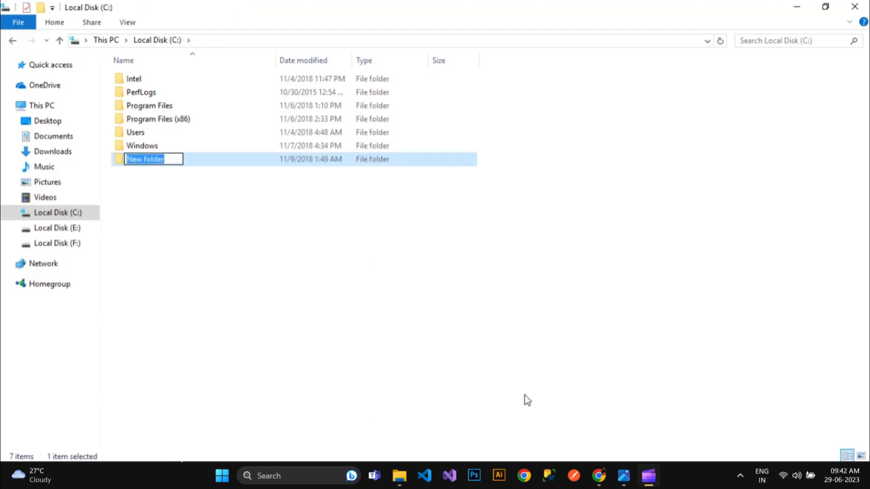
pyautogui.write('Python')
pyautogui.press('Return')
# Return to the Python installer, choose a customized installation with all optional features kept, and enable Install for all users
pyautogui.moveTo(450, 476)
pyautogui.click(469, 435)
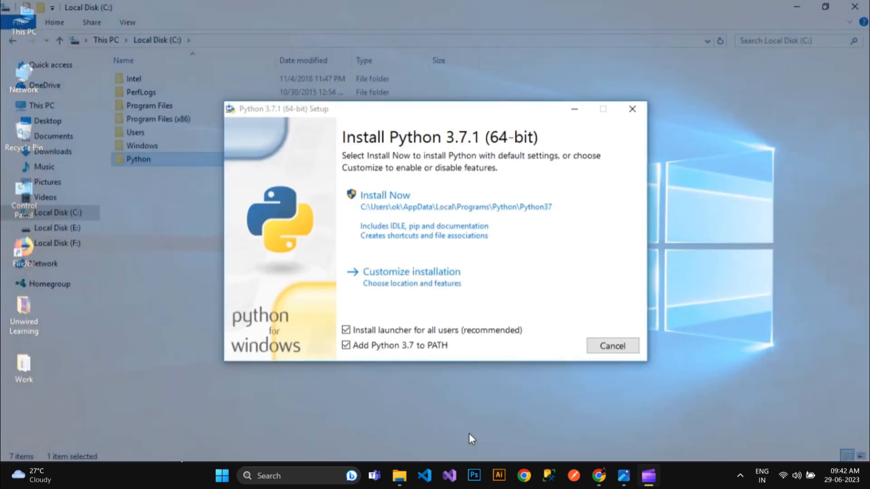
pyautogui.click(482, 271)
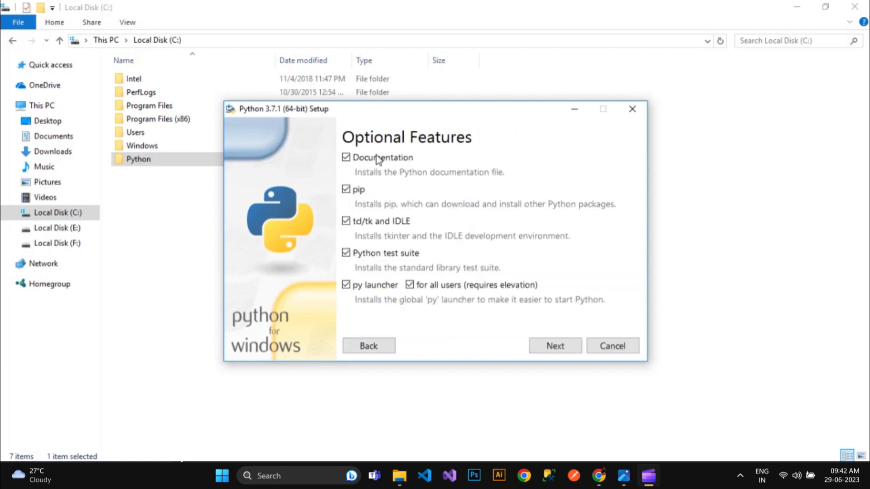
pyautogui.click(552, 347)
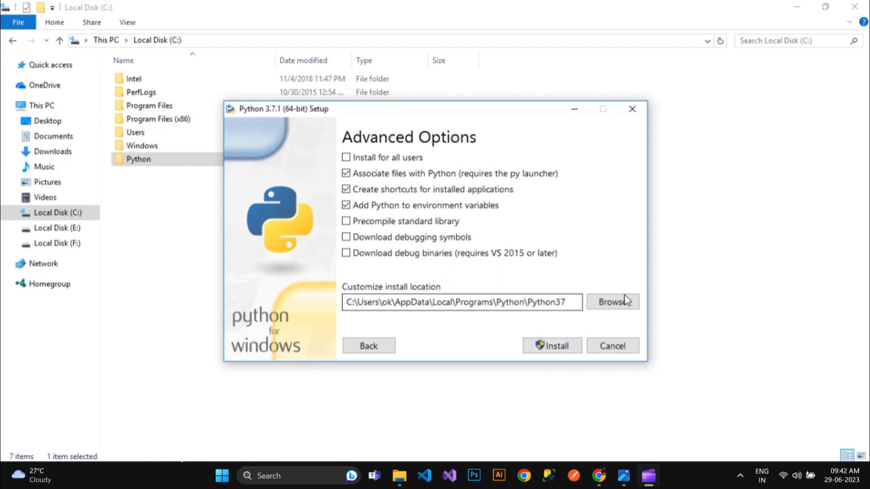
pyautogui.click(346, 158)
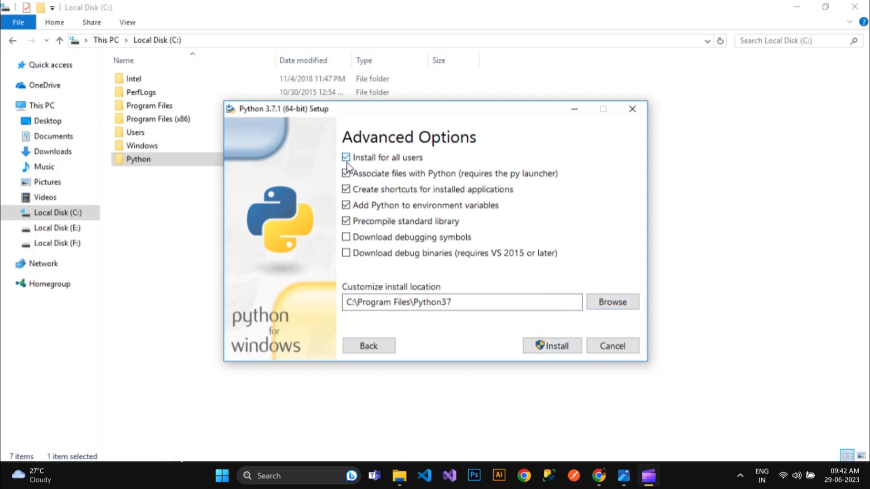
# Set the install location to C:\Python\Python37, then run the installation and close the setup
pyautogui.click(597, 303)
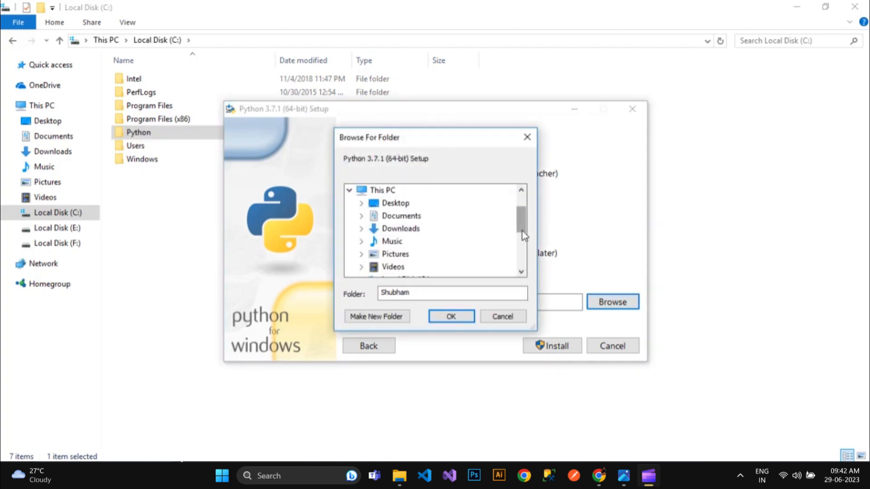
pyautogui.moveTo(522, 227); pyautogui.dragTo(522, 235)
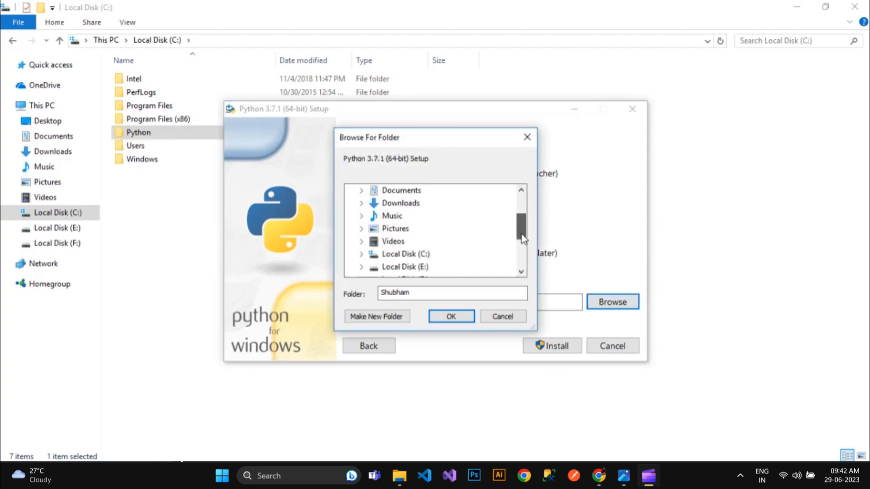
pyautogui.click(365, 254)
pyautogui.click(400, 254)
pyautogui.click(451, 316)
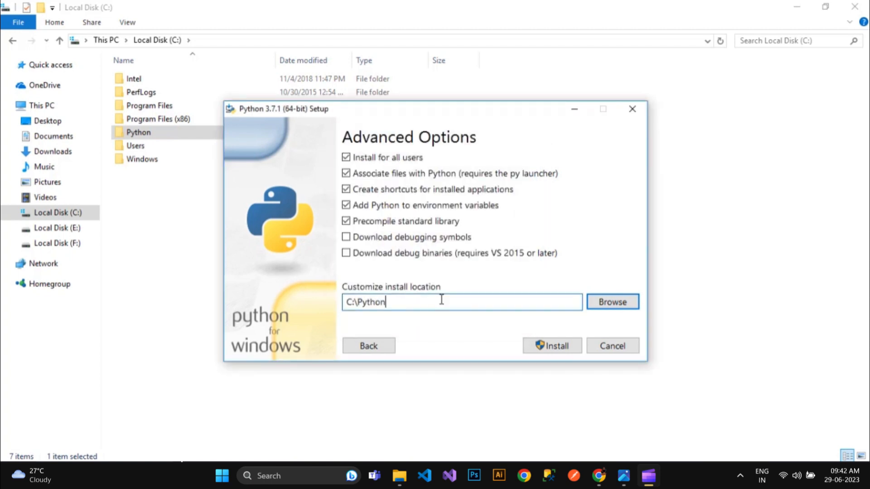
pyautogui.write('\\Python37')
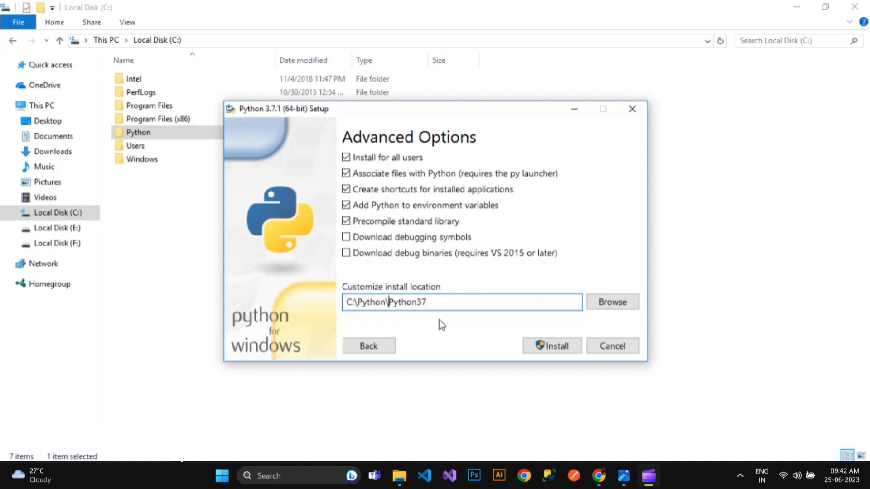
pyautogui.click(547, 346)
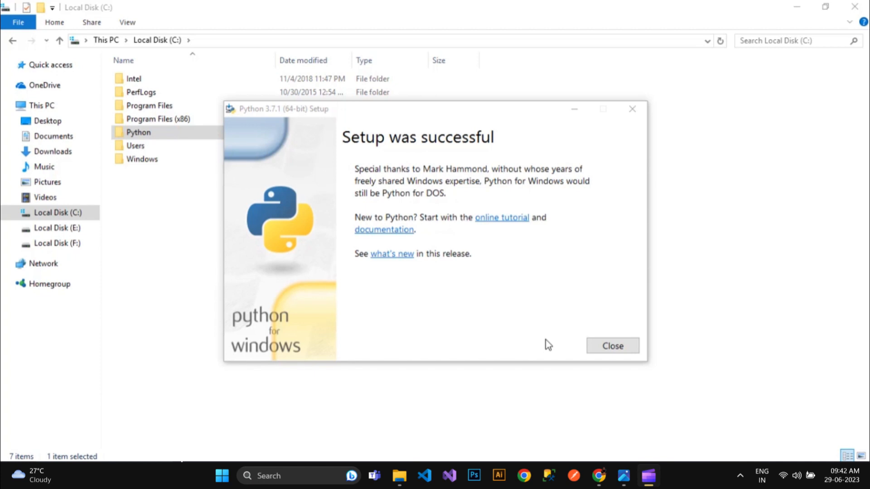
pyautogui.click(590, 346)
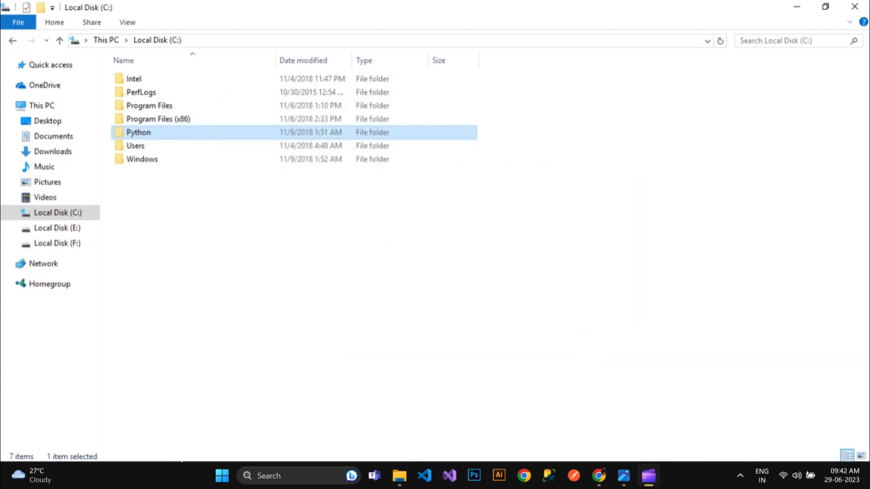
# Find and open the Python 3.7 (64-bit) console and evaluate 5+5
pyautogui.press('super+s')
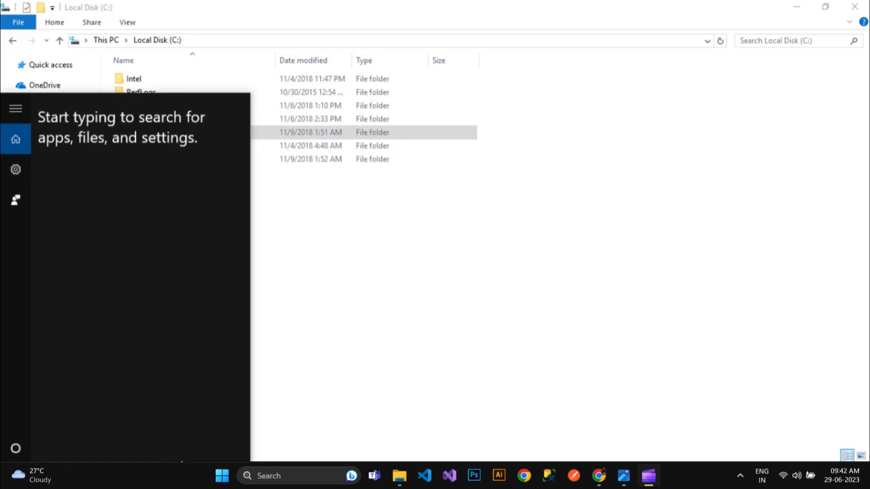
pyautogui.write('cpython')
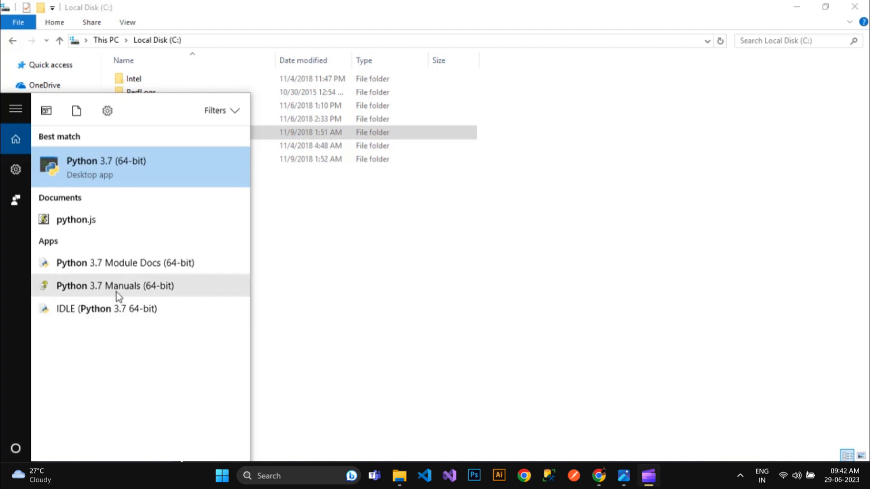
pyautogui.click(137, 177)
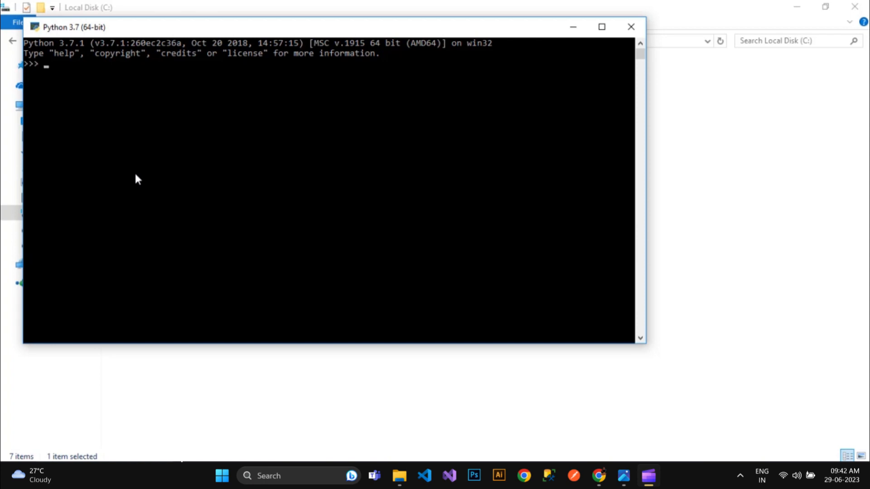
pyautogui.write('5+5')
pyautogui.press('Return')
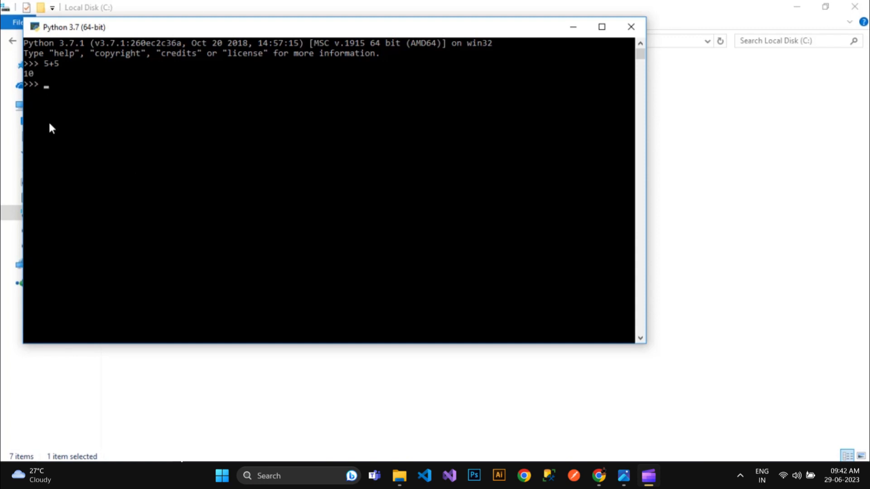